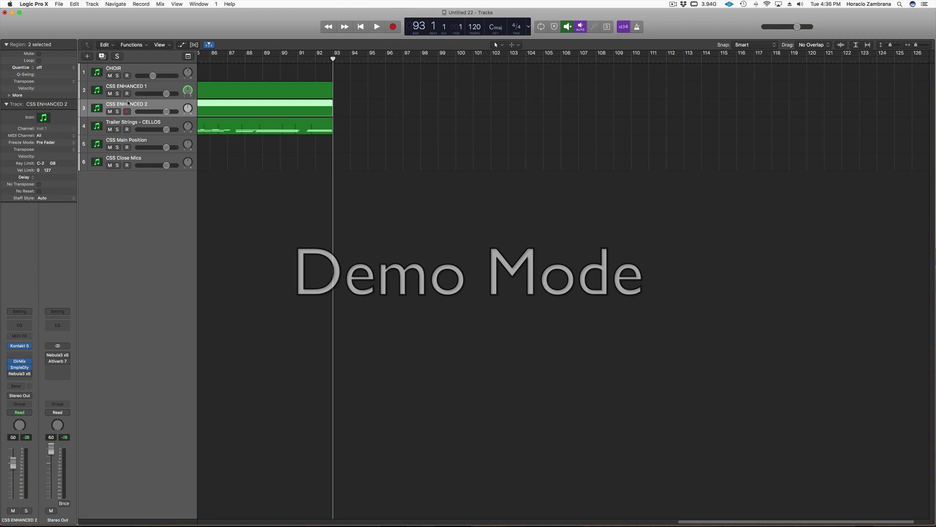
Compare the sound of the CSS Main Position track with the CSS ENHANCED tracks by arming and playing them in turn
{"action": "left_click", "coordinate": [118, 141]}
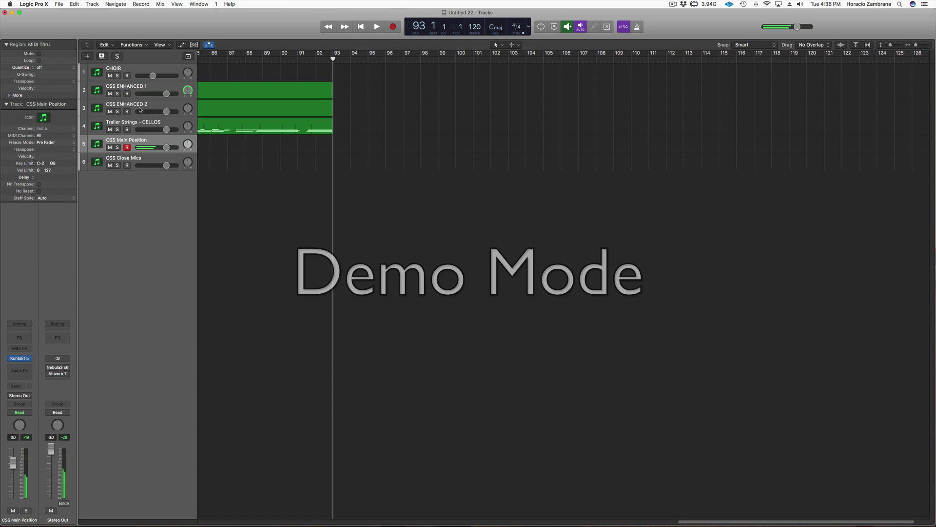
{"action": "left_click", "coordinate": [94, 108]}
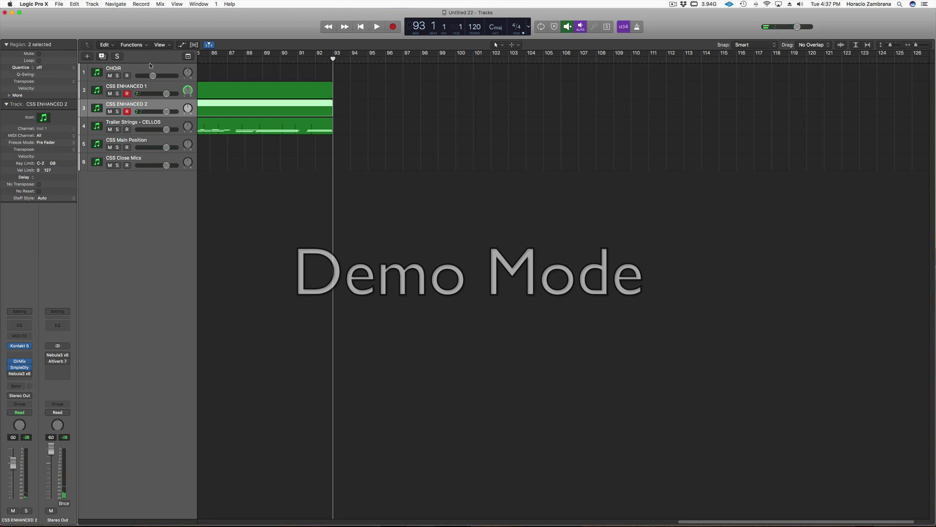
{"action": "left_click", "coordinate": [98, 146]}
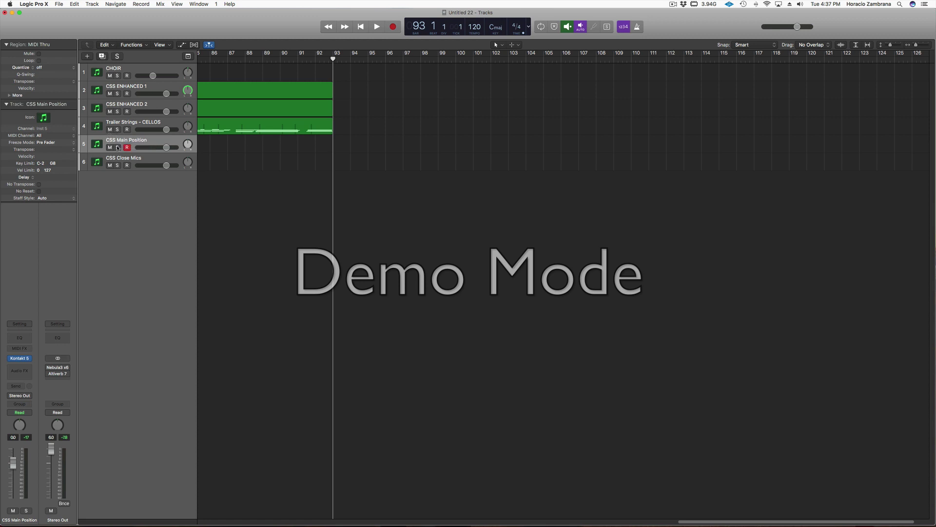
Open the Kontakt instrument on the CSS Close Mics track, examine its microphone faders, and close it
{"action": "left_click", "coordinate": [97, 162]}
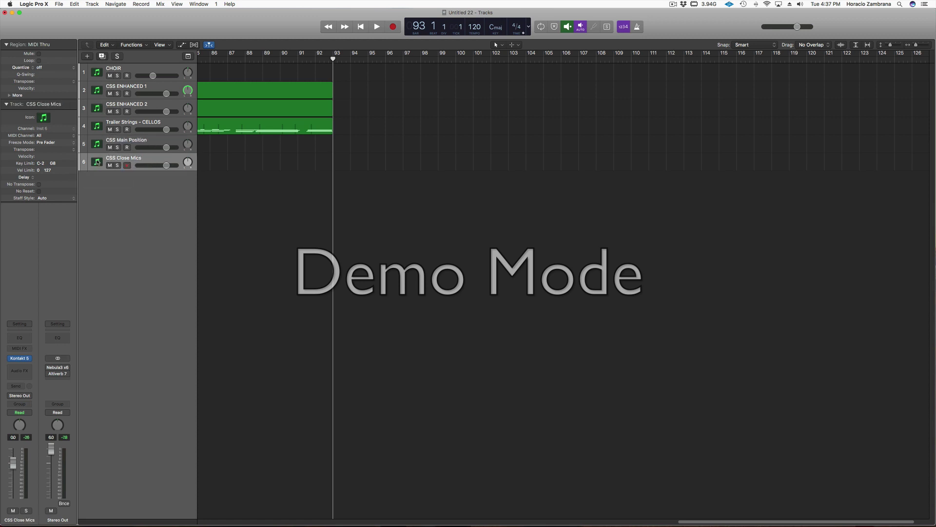
{"action": "left_click", "coordinate": [19, 358]}
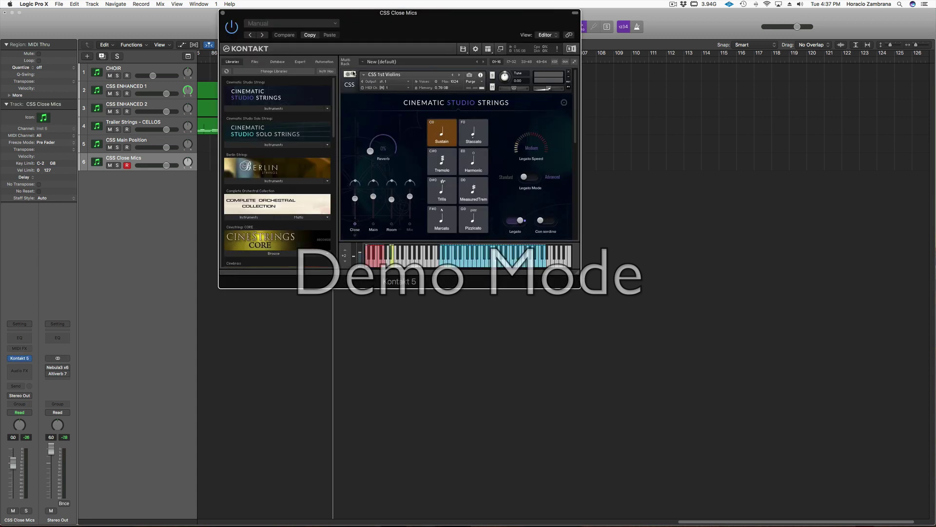
{"action": "scroll", "coordinate": [363, 201], "scroll_direction": "down", "scroll_amount": 5}
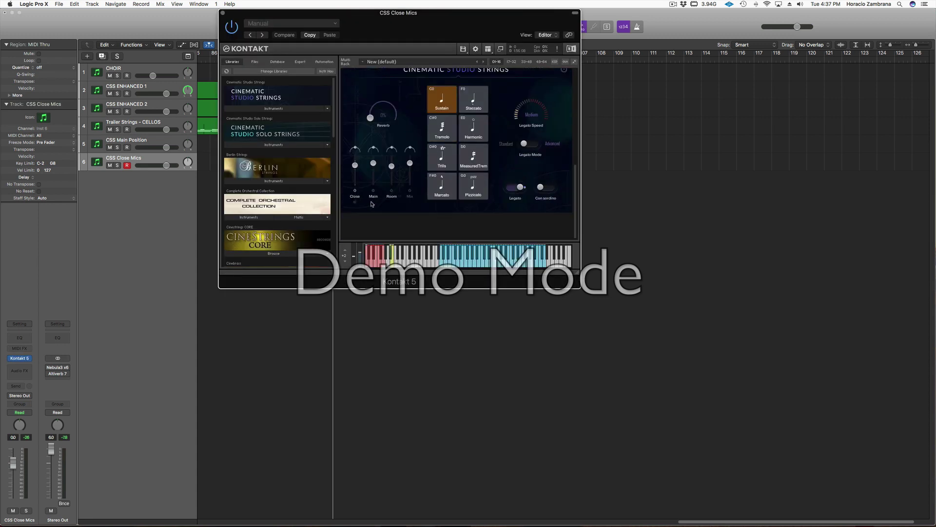
{"action": "scroll", "coordinate": [363, 201], "scroll_direction": "up", "scroll_amount": 5}
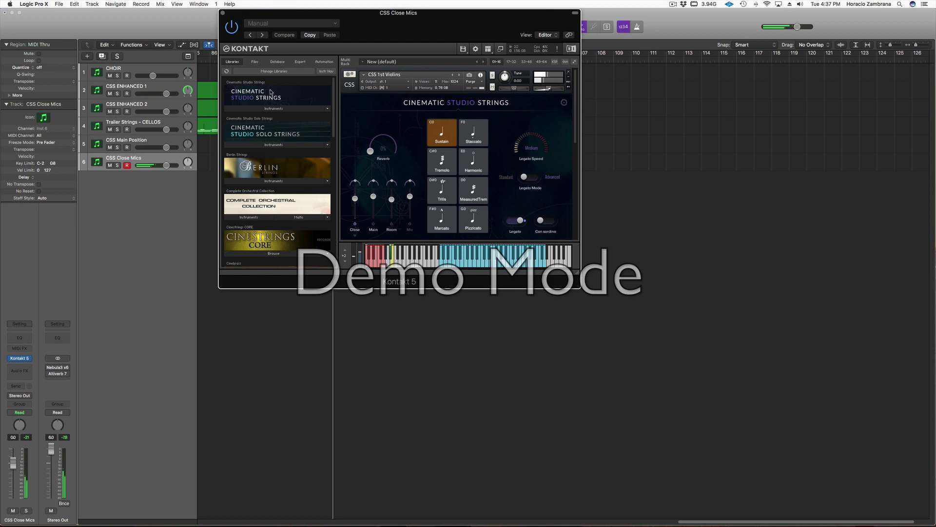
{"action": "left_click", "coordinate": [222, 12]}
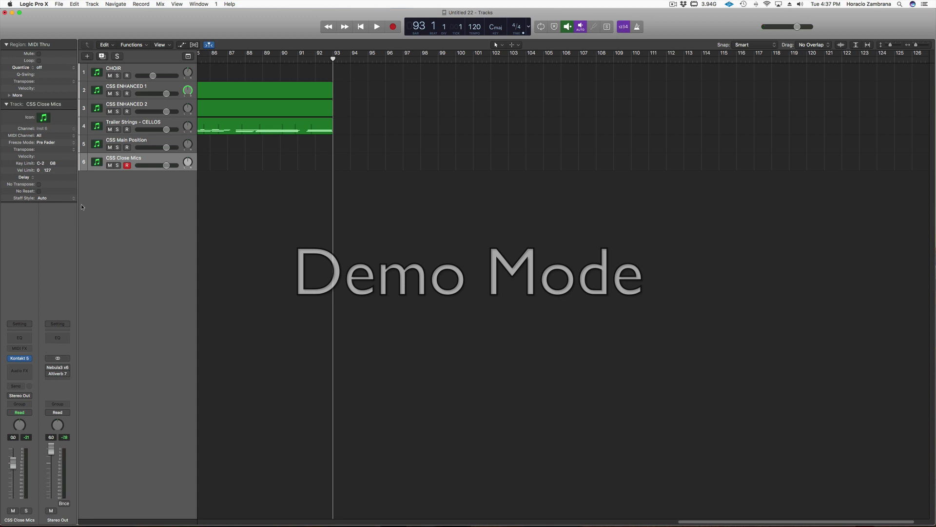
Insert a Sample Delay on the CSS Close Mics track, with the unit in ms and the right delay at 10.0 ms
{"action": "left_click", "coordinate": [28, 369]}
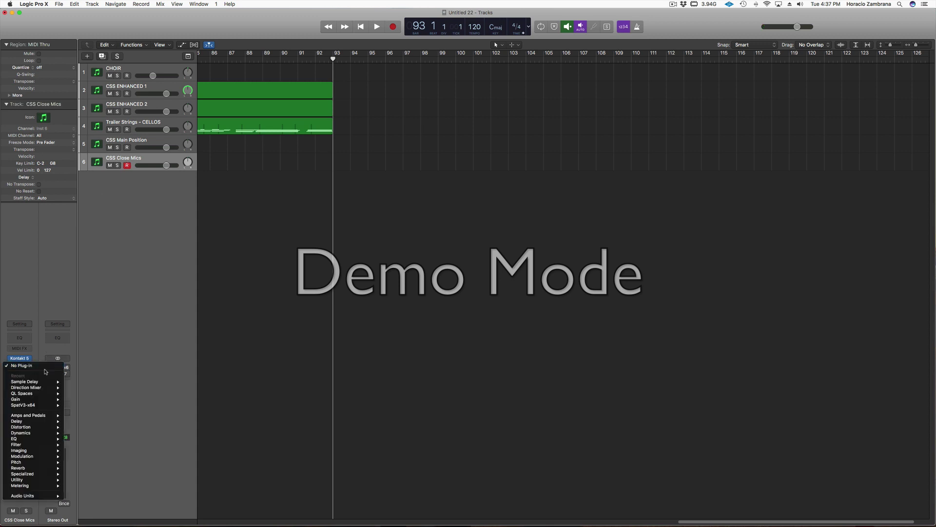
{"action": "left_click", "coordinate": [81, 381]}
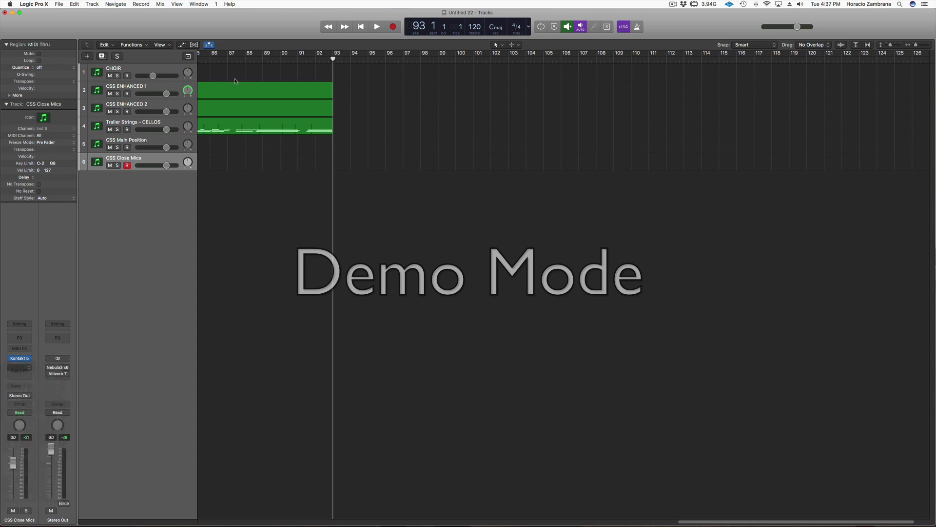
{"action": "left_click_drag", "start_coordinate": [130, 44], "coordinate": [351, 103]}
{"action": "left_click", "coordinate": [363, 139]}
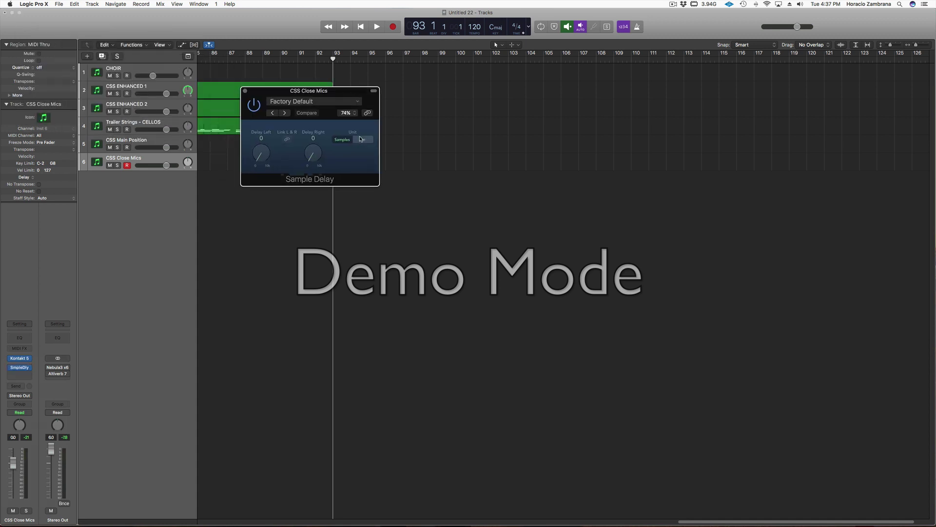
{"action": "left_click_drag", "start_coordinate": [313, 155], "coordinate": [321, 151]}
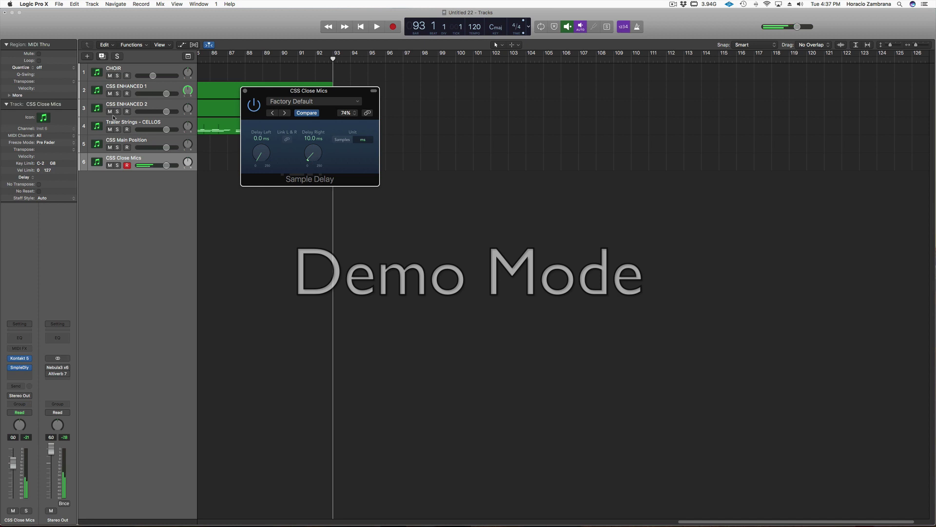
Compare the delayed CSS Close Mics track with the CSS ENHANCED tracks, and close the Sample Delay
{"action": "left_click", "coordinate": [131, 104]}
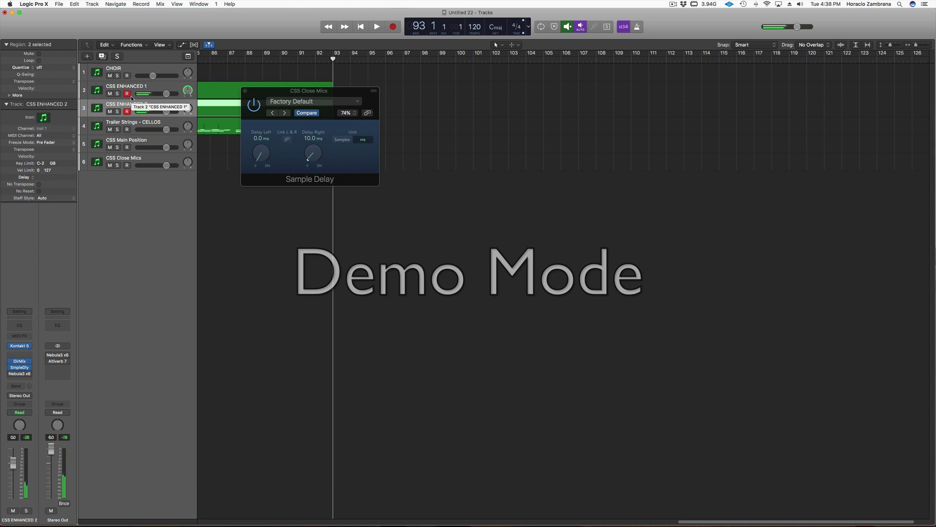
{"action": "left_click", "coordinate": [102, 158]}
{"action": "left_click", "coordinate": [97, 112]}
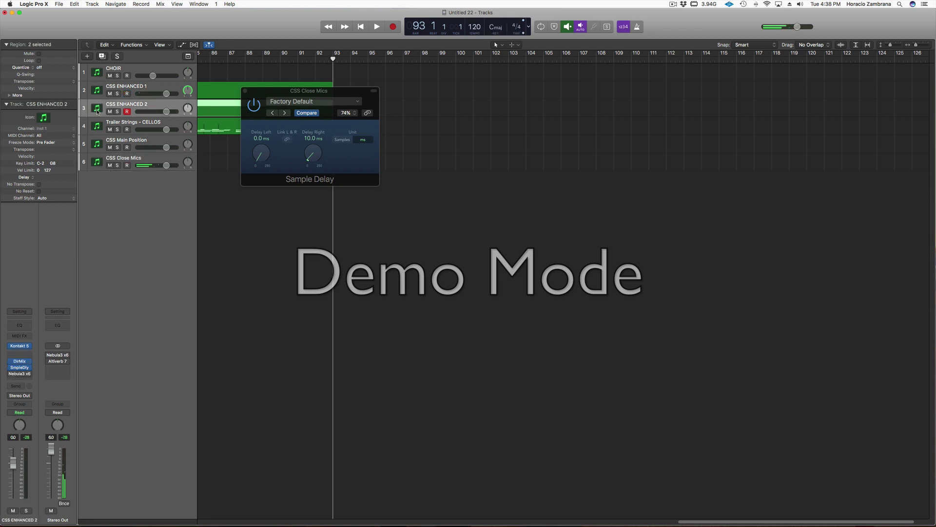
{"action": "left_click", "coordinate": [245, 91]}
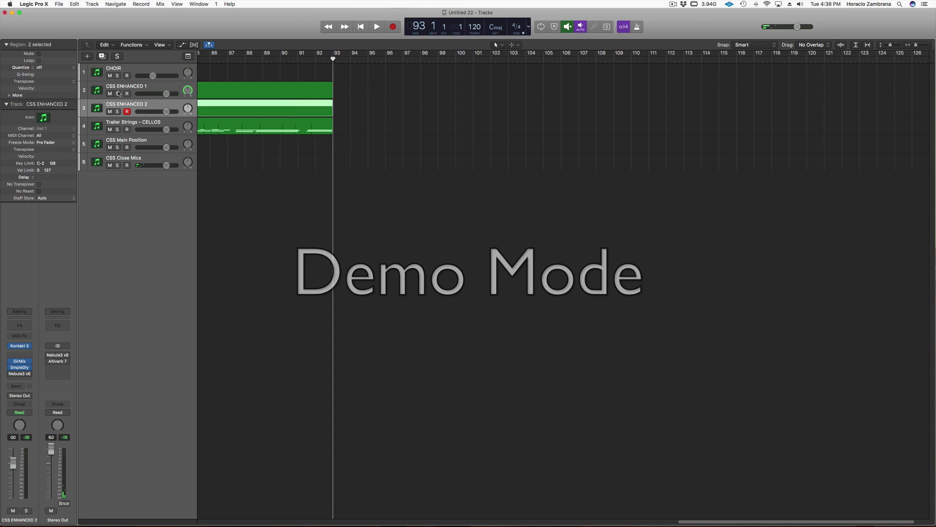
Open the Kontakt instrument on the CSS ENHANCED 1 track and examine the 1st Violins' pan setting
{"action": "left_click", "coordinate": [103, 93]}
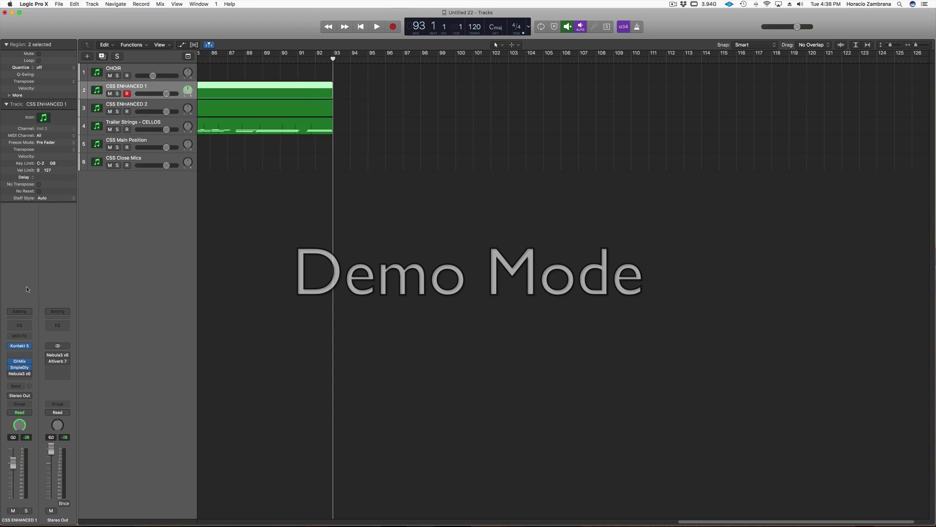
{"action": "mouse_move", "coordinate": [23, 347]}
{"action": "left_click", "coordinate": [20, 346]}
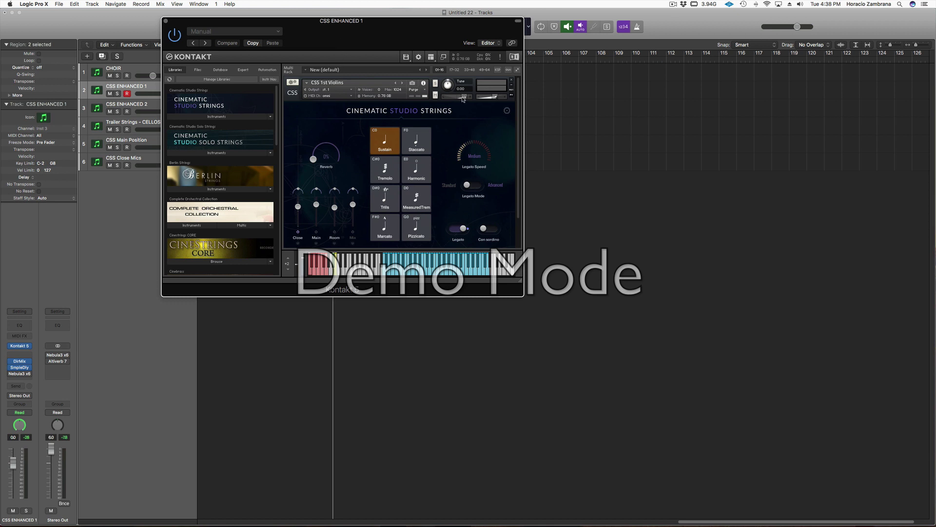
{"action": "left_click_drag", "start_coordinate": [466, 100], "coordinate": [465, 99]}
{"action": "mouse_move", "coordinate": [467, 99]}
Open the Direction Mixer of CSS ENHANCED 1 beside the Kontakt window and bypass the track's Sample Delay for listening
{"action": "left_click", "coordinate": [19, 361]}
{"action": "left_click_drag", "start_coordinate": [338, 23], "coordinate": [478, 24]}
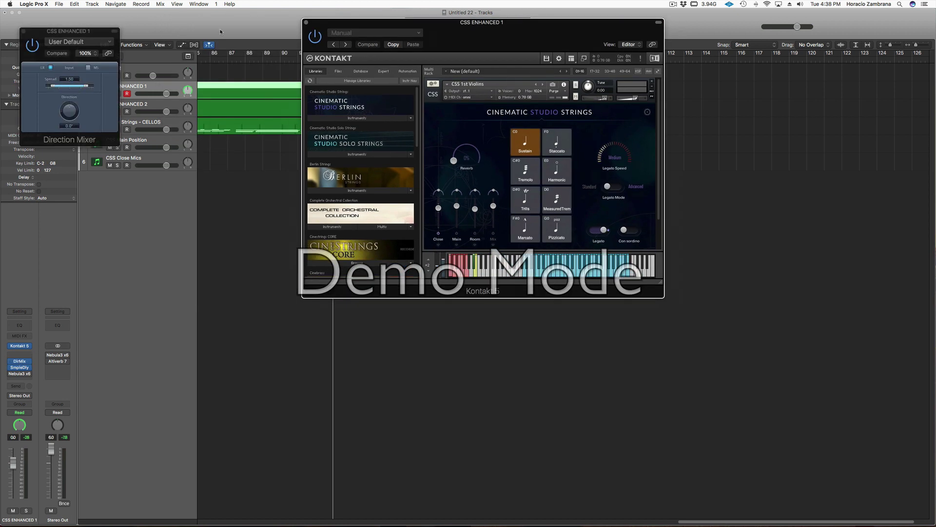
{"action": "left_click_drag", "start_coordinate": [89, 32], "coordinate": [175, 33]}
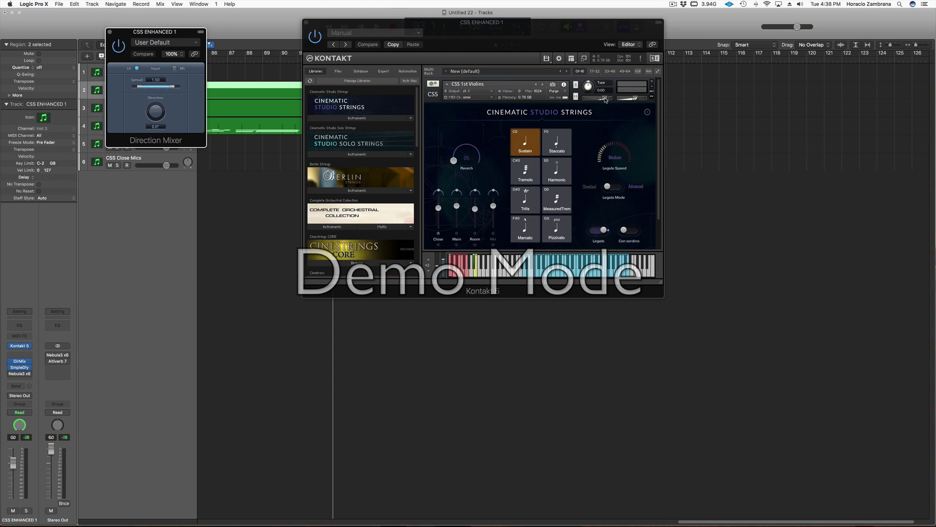
{"action": "left_click", "coordinate": [11, 368]}
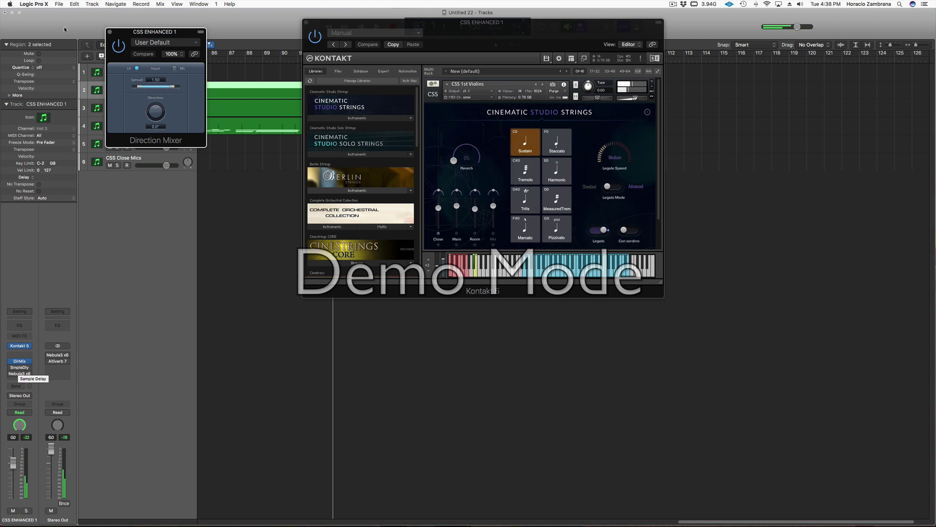
{"action": "left_click_drag", "start_coordinate": [156, 33], "coordinate": [289, 49]}
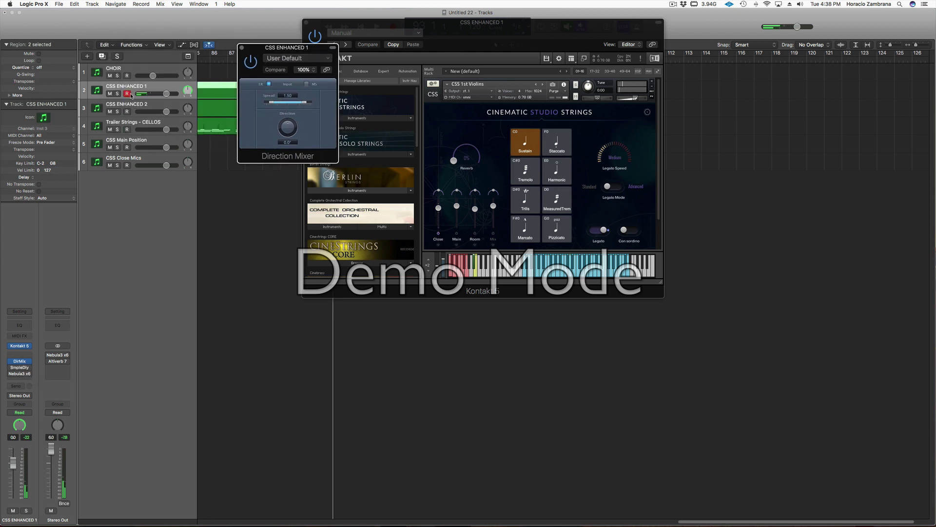
Examine the 1st Violins' pan in Kontakt and the CSS ENHANCED 1 track pan, and close the Direction Mixer
{"action": "left_click", "coordinate": [598, 99]}
{"action": "left_click_drag", "start_coordinate": [598, 99], "coordinate": [605, 100]}
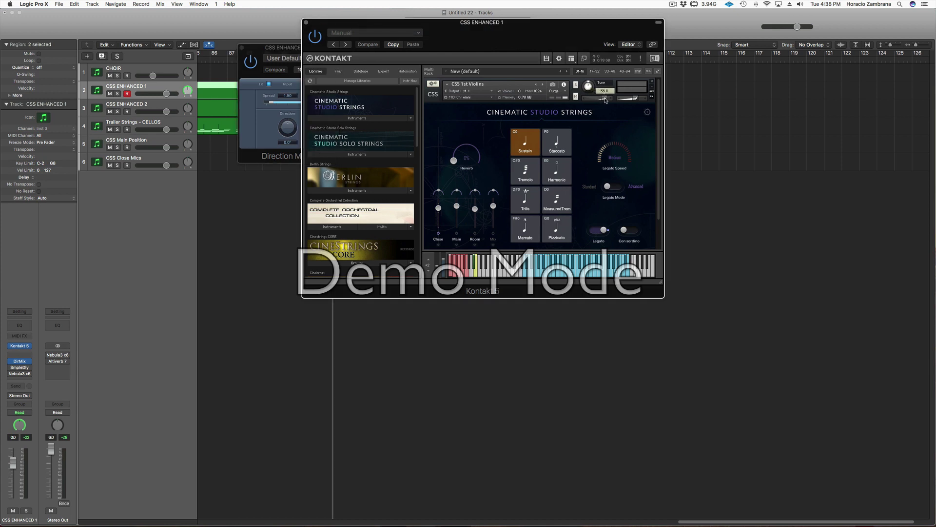
{"action": "left_click", "coordinate": [266, 49]}
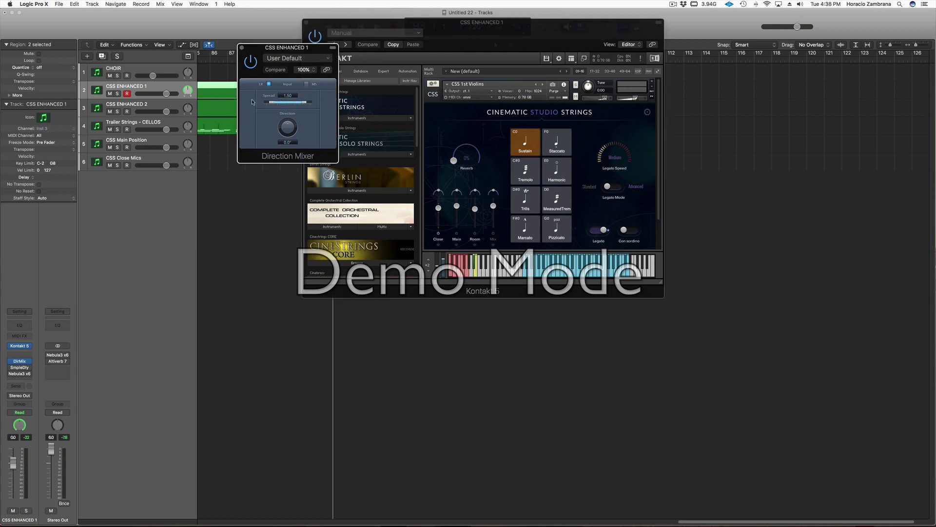
{"action": "left_click_drag", "start_coordinate": [188, 90], "coordinate": [187, 88]}
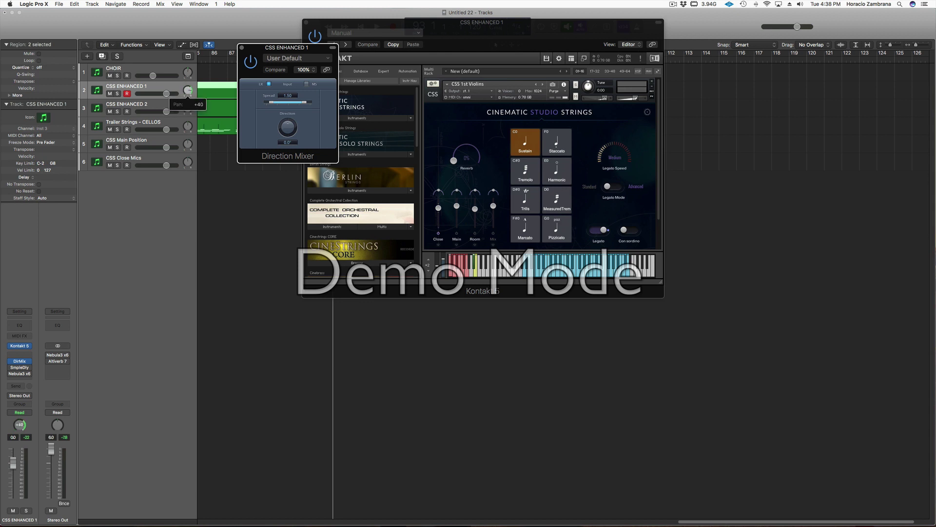
{"action": "left_click", "coordinate": [191, 93]}
{"action": "left_click", "coordinate": [191, 92], "text": "alt"}
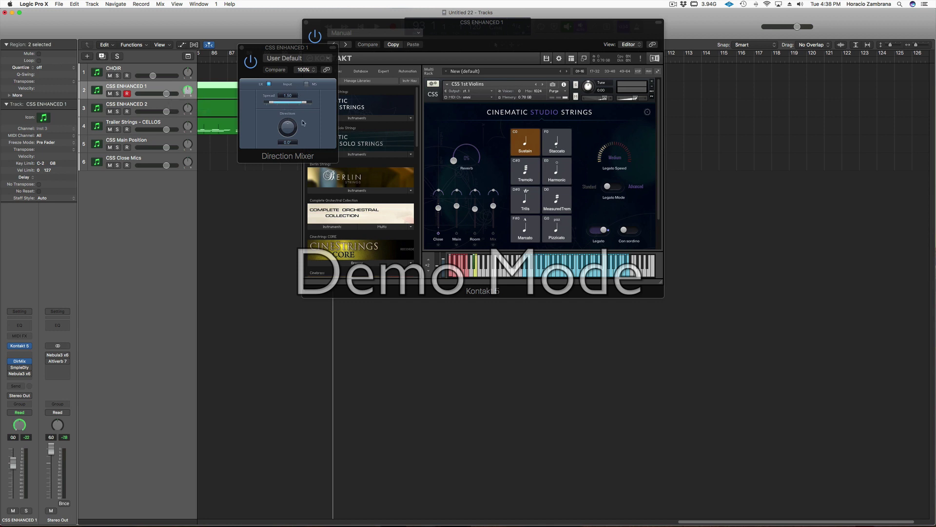
{"action": "left_click", "coordinate": [241, 46]}
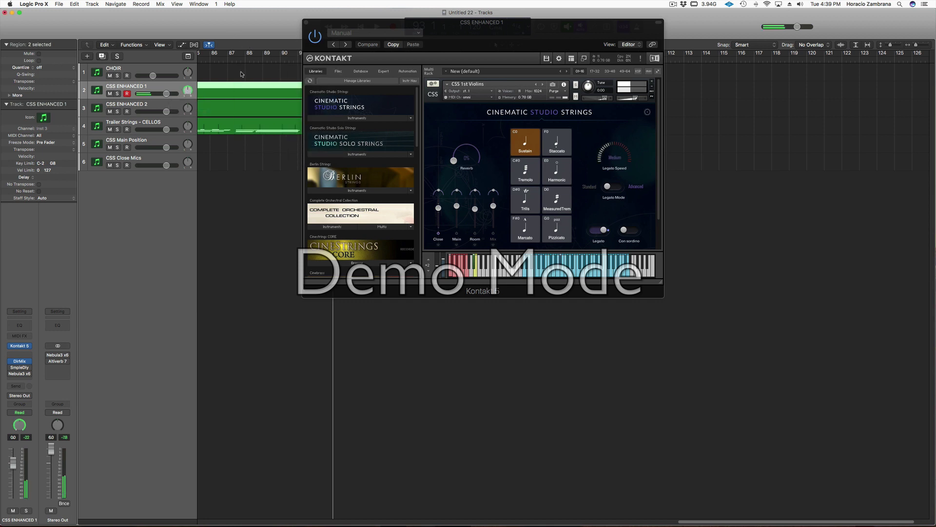
Toggle the Sample Delay on CSS ENHANCED 1 to compare the sound with and without it, leave it on, and close it
{"action": "left_click", "coordinate": [20, 368]}
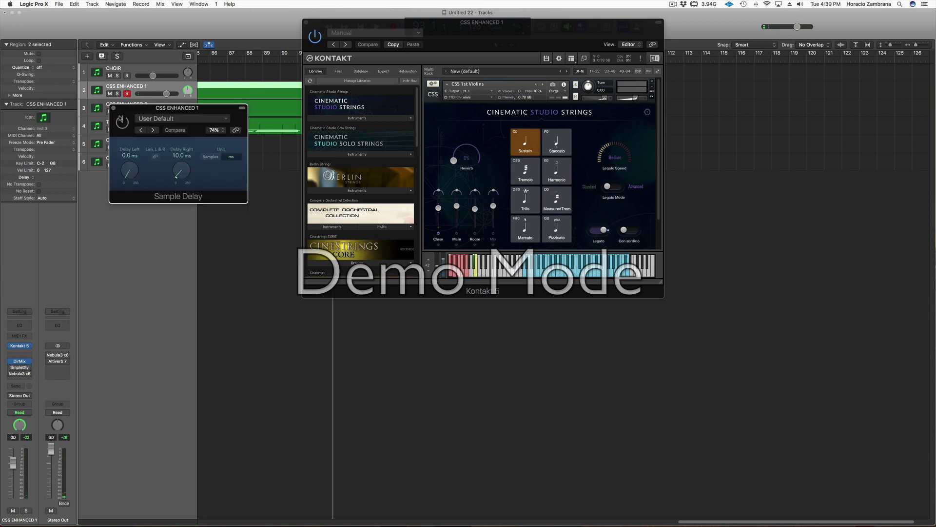
{"action": "left_click", "coordinate": [121, 121]}
{"action": "left_click", "coordinate": [122, 121]}
{"action": "left_click", "coordinate": [122, 121]}
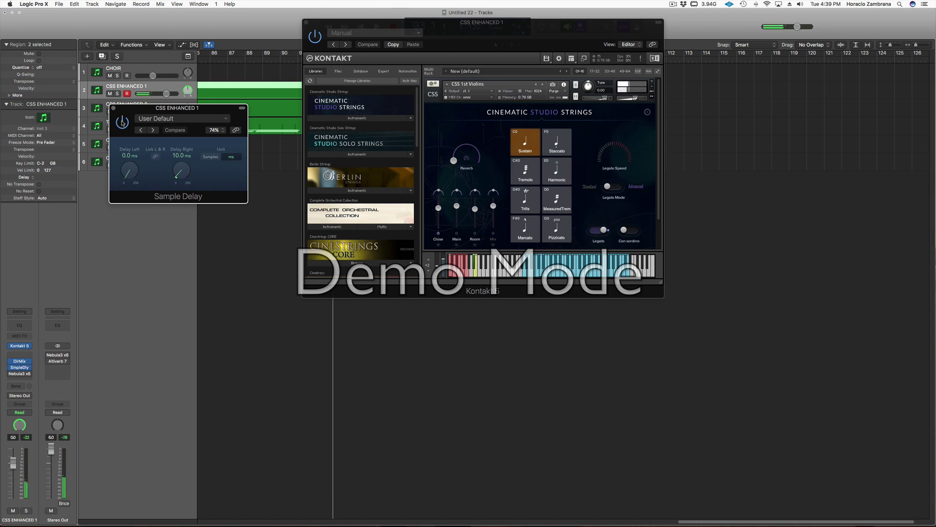
{"action": "left_click", "coordinate": [113, 107]}
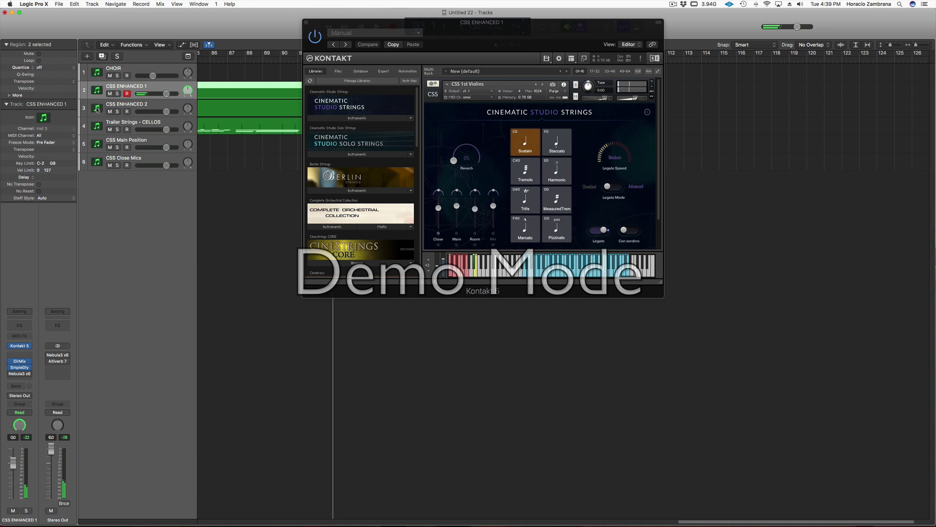
Examine the 2nd Violins' pan in Kontakt and the Direction Mixer settings on the CSS ENHANCED 2 track
{"action": "left_click", "coordinate": [99, 110]}
{"action": "left_click", "coordinate": [18, 346]}
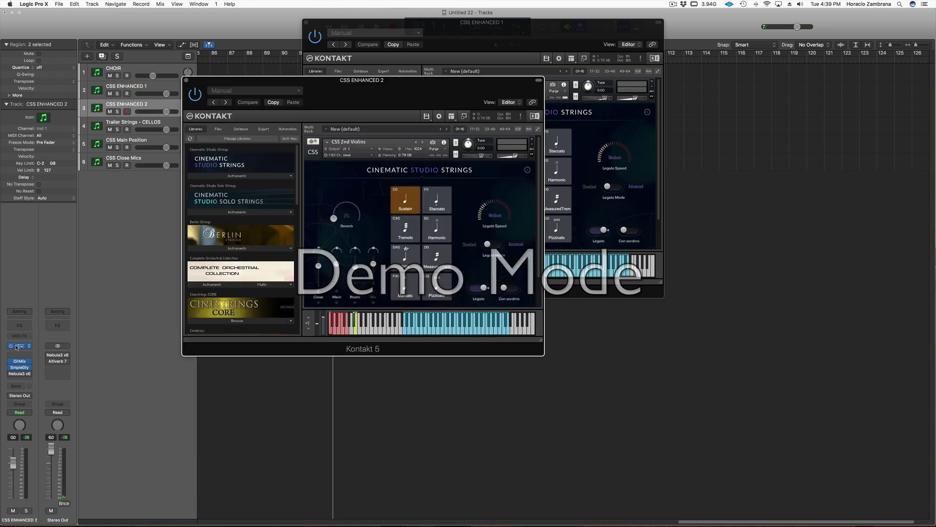
{"action": "left_click", "coordinate": [480, 157]}
{"action": "left_click", "coordinate": [185, 80]}
{"action": "left_click", "coordinate": [19, 361]}
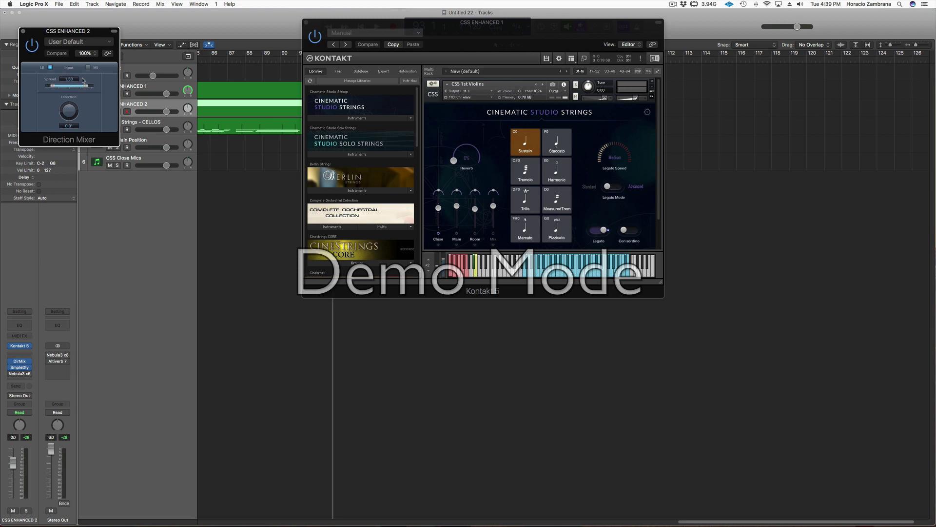
Open the Sample Delays of CSS ENHANCED 2 and CSS ENHANCED 1 together, compare their left and right delays, and close both
{"action": "left_click", "coordinate": [20, 368]}
{"action": "left_click", "coordinate": [22, 31]}
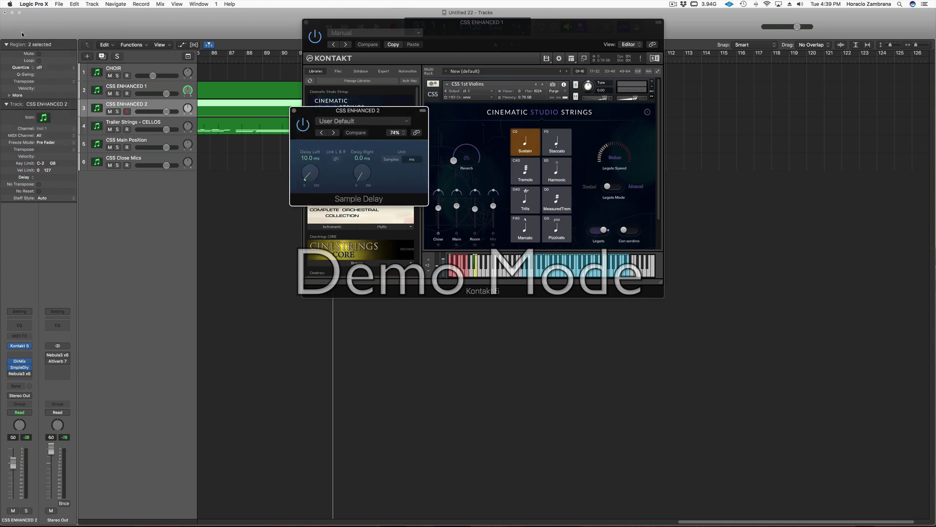
{"action": "left_click", "coordinate": [106, 89]}
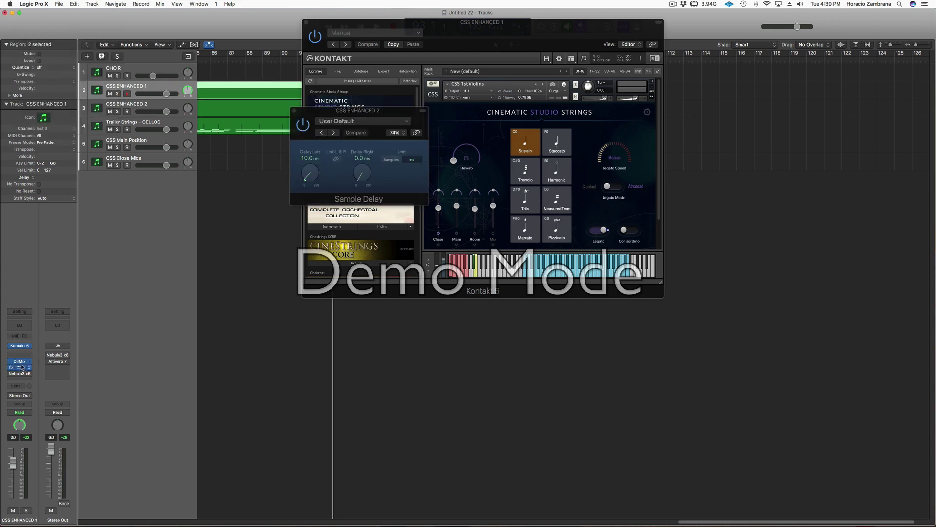
{"action": "left_click", "coordinate": [21, 367]}
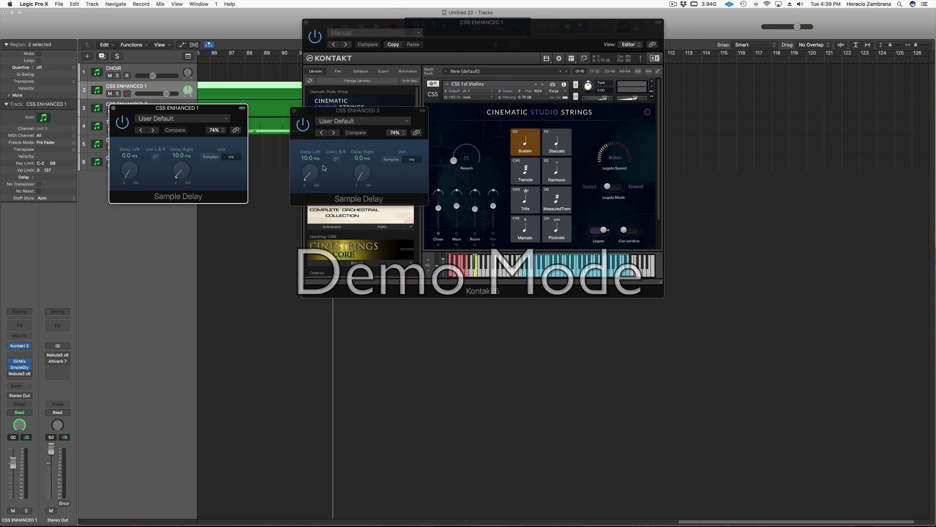
{"action": "left_click", "coordinate": [294, 111]}
{"action": "left_click", "coordinate": [113, 108]}
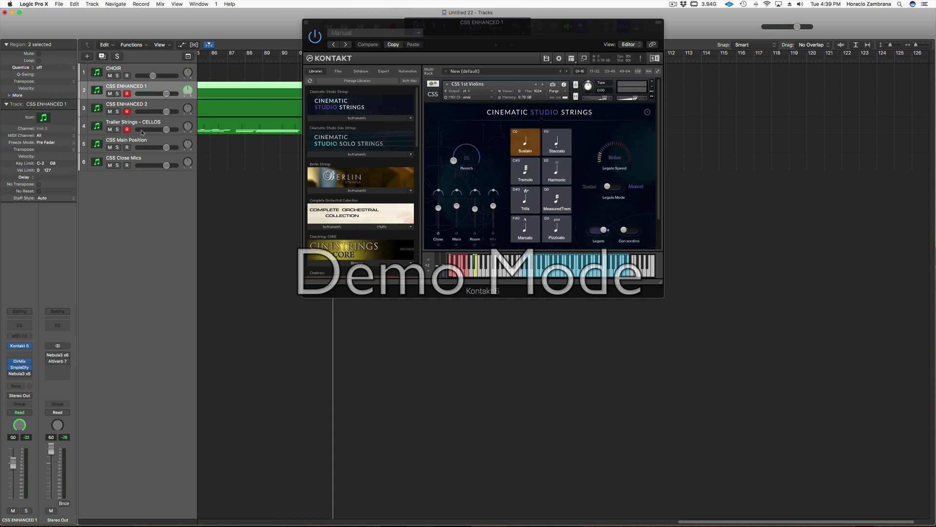
Turn on Altiverb 7 on the Stereo Out, then check and close the 1st Violins' Kontakt instrument
{"action": "left_click", "coordinate": [50, 360]}
{"action": "left_click", "coordinate": [306, 23]}
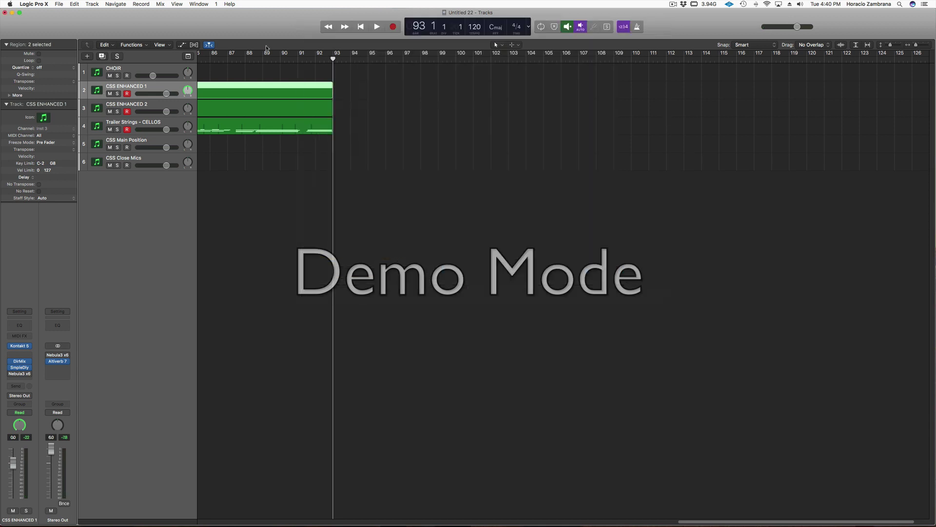
{"action": "left_click", "coordinate": [21, 347]}
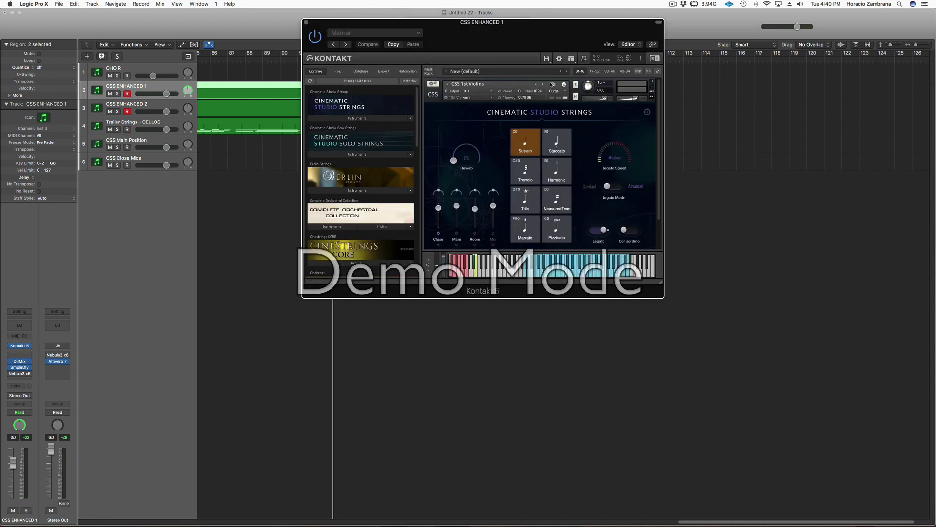
{"action": "left_click", "coordinate": [306, 23]}
Open the Direction Mixer and Sample Delay of CSS ENHANCED 1 and arrange both for viewing
{"action": "left_click", "coordinate": [21, 366]}
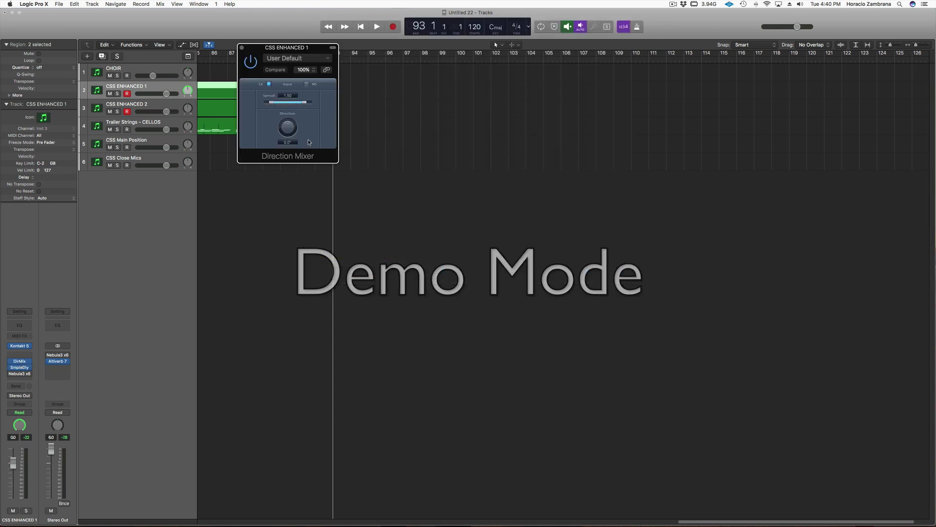
{"action": "left_click", "coordinate": [21, 366]}
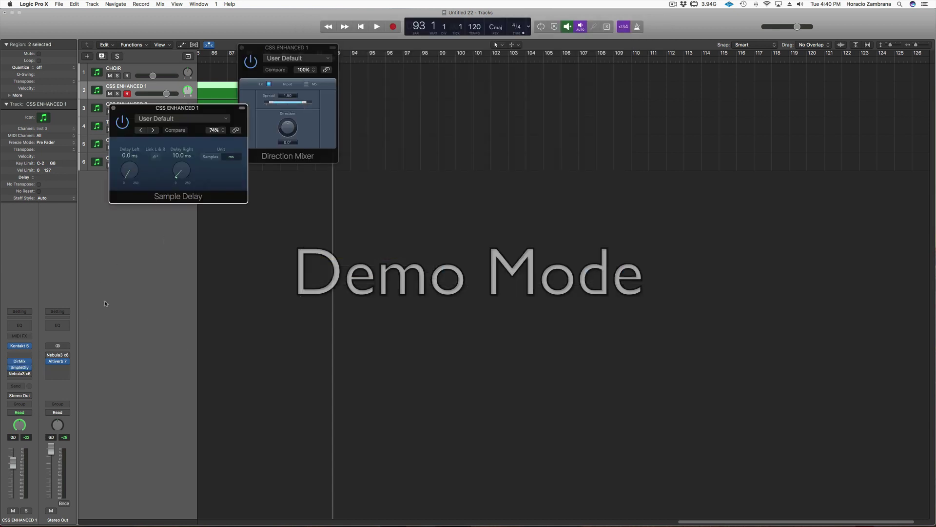
{"action": "left_click_drag", "start_coordinate": [194, 112], "coordinate": [396, 95]}
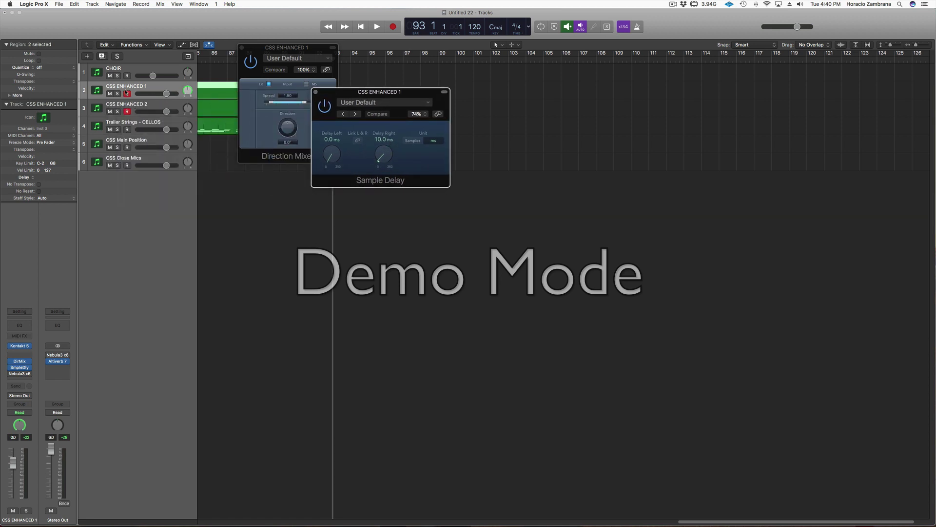
Open the Sample Delay and Direction Mixer of CSS ENHANCED 2 beside those of CSS ENHANCED 1 to compare their settings
{"action": "left_click", "coordinate": [94, 108]}
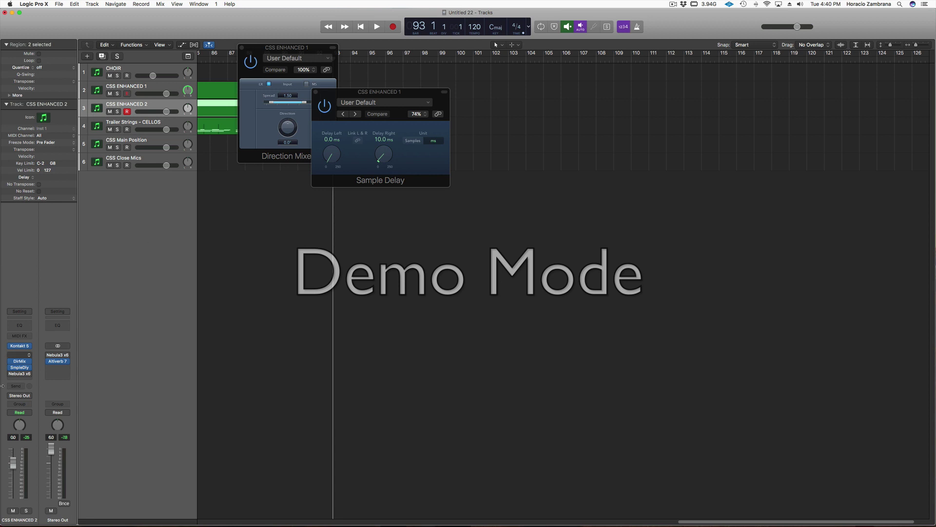
{"action": "left_click", "coordinate": [24, 366]}
{"action": "left_click", "coordinate": [21, 368]}
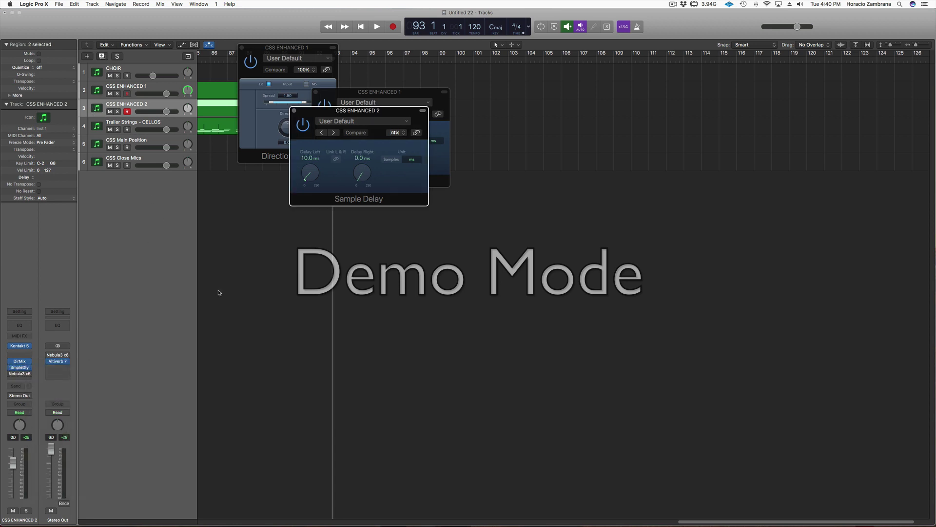
{"action": "left_click", "coordinate": [20, 361]}
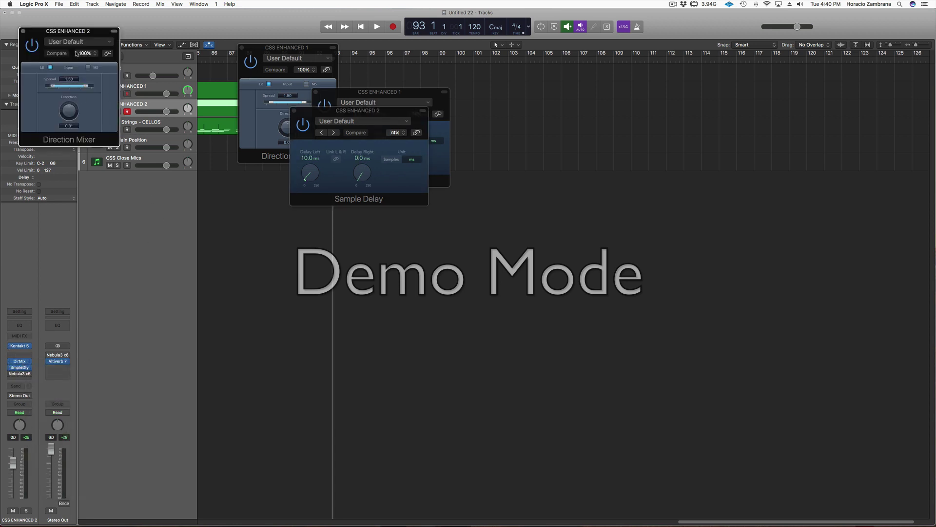
{"action": "left_click_drag", "start_coordinate": [64, 32], "coordinate": [329, 93]}
Compare the Kontakt pan settings of the 2nd Violins on CSS ENHANCED 2 and the 1st Violins on CSS ENHANCED 1
{"action": "left_click", "coordinate": [19, 346]}
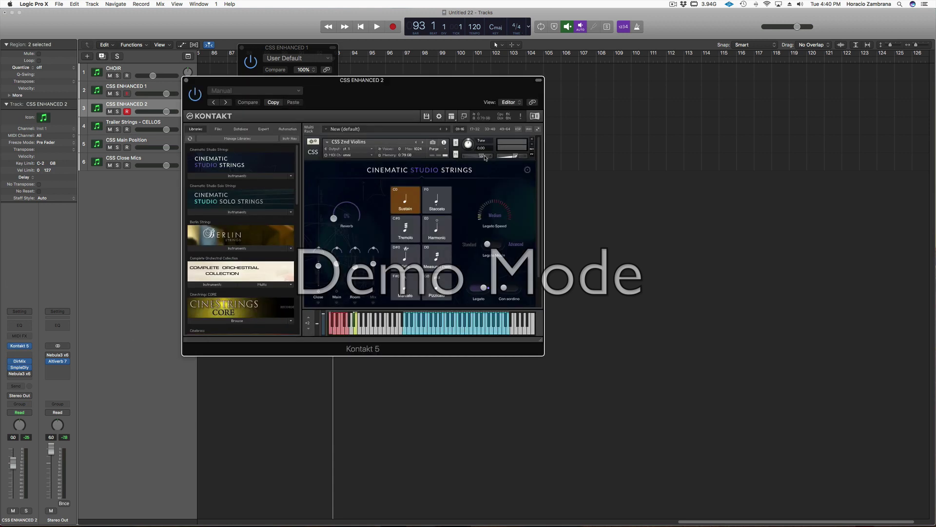
{"action": "left_click", "coordinate": [96, 89]}
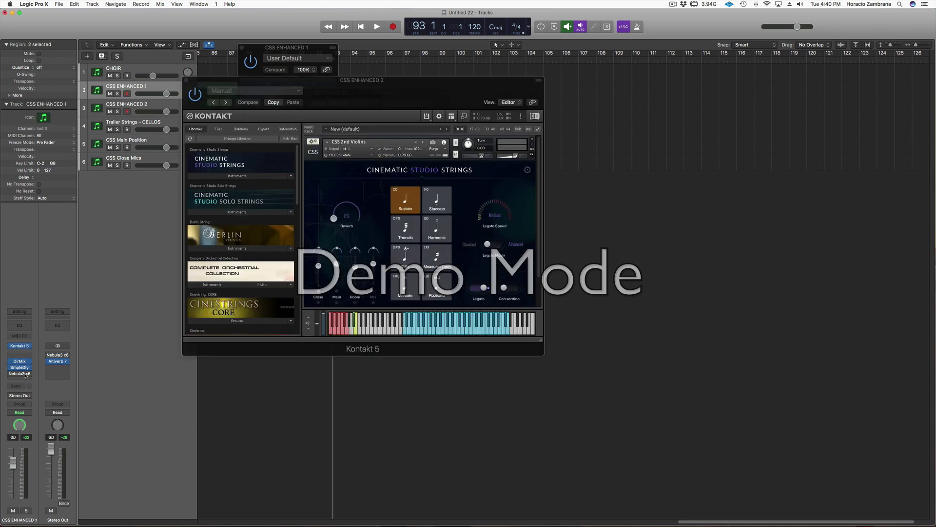
{"action": "left_click", "coordinate": [19, 346]}
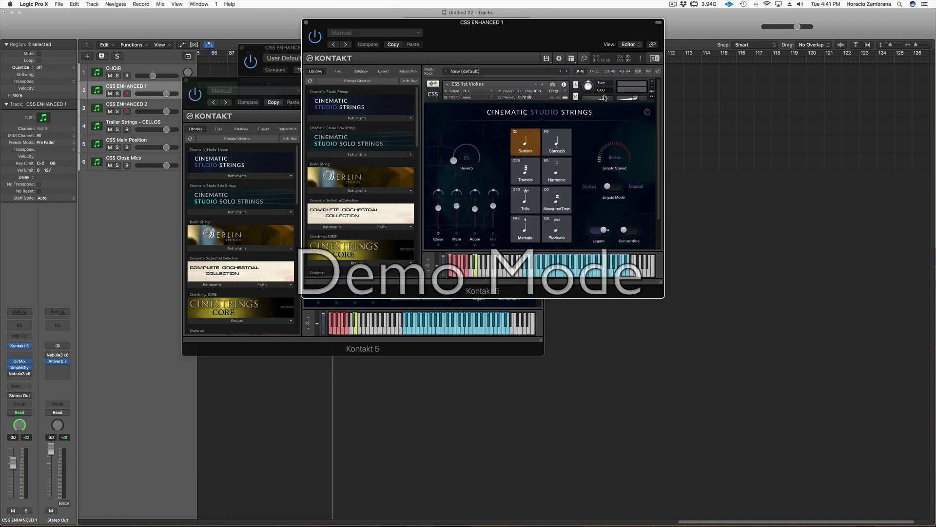
{"action": "mouse_move", "coordinate": [605, 100]}
{"action": "left_click_drag", "start_coordinate": [604, 100], "coordinate": [606, 99]}
{"action": "left_click", "coordinate": [276, 81]}
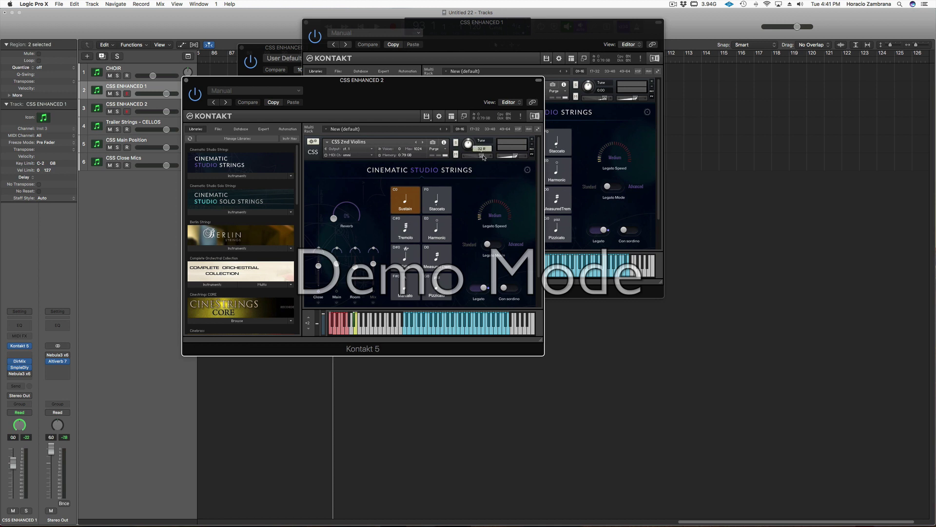
Close both Kontakt instruments and the open Sample Delay and Direction Mixer effects
{"action": "left_click", "coordinate": [187, 81]}
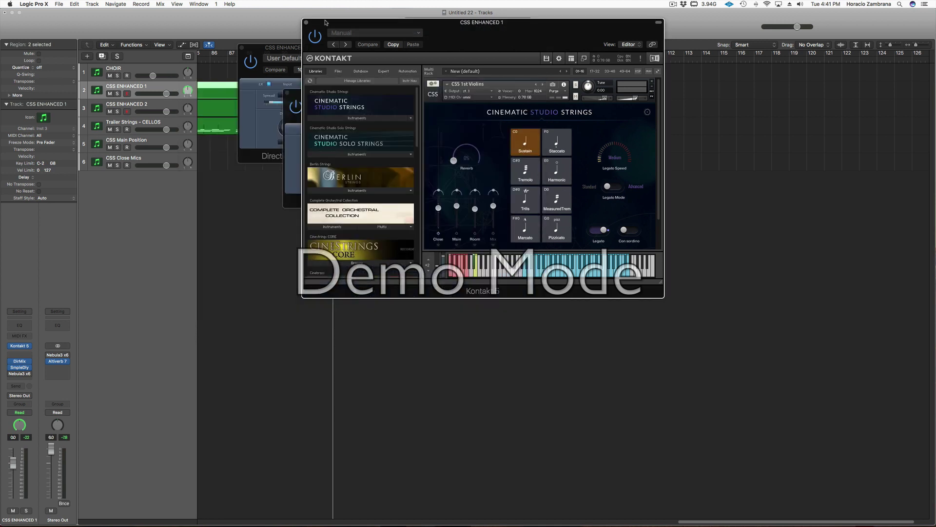
{"action": "left_click", "coordinate": [306, 22]}
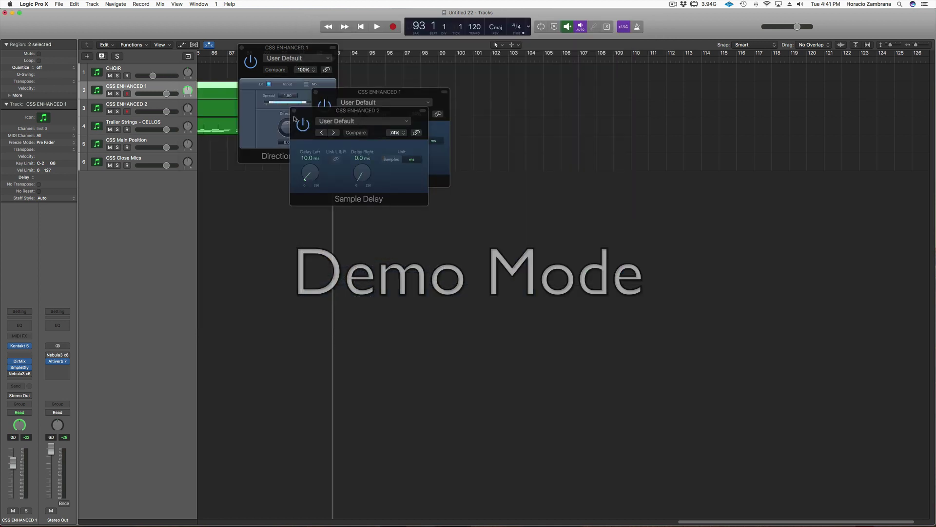
{"action": "left_click", "coordinate": [294, 111]}
{"action": "left_click", "coordinate": [315, 92]}
{"action": "left_click", "coordinate": [240, 48]}
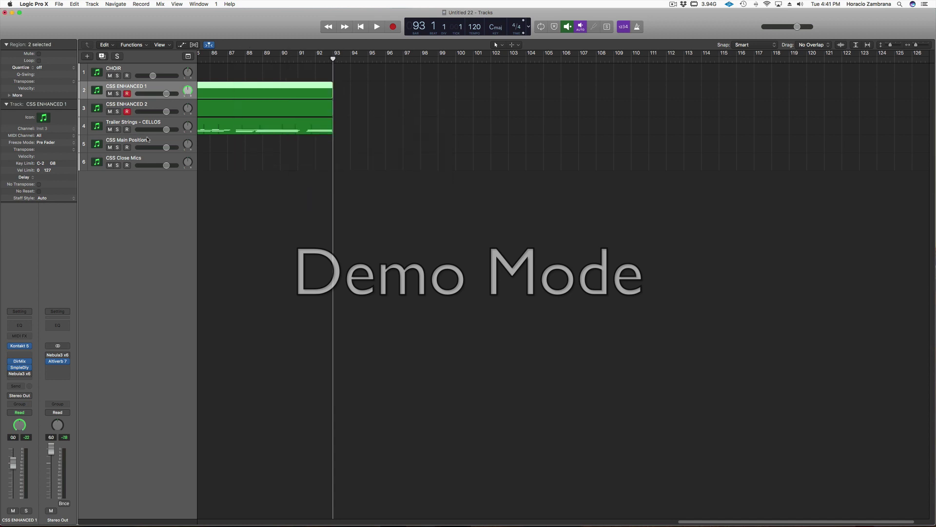
Compare the live sound of CSS Main Position with CSS ENHANCED 1 and CSS ENHANCED 2 record-enabled together
{"action": "left_click", "coordinate": [97, 143]}
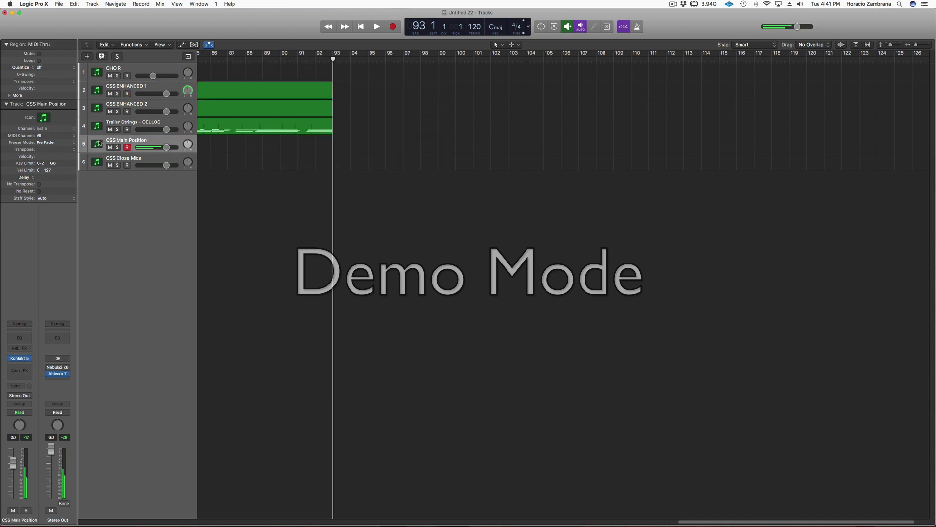
{"action": "left_click", "coordinate": [101, 113]}
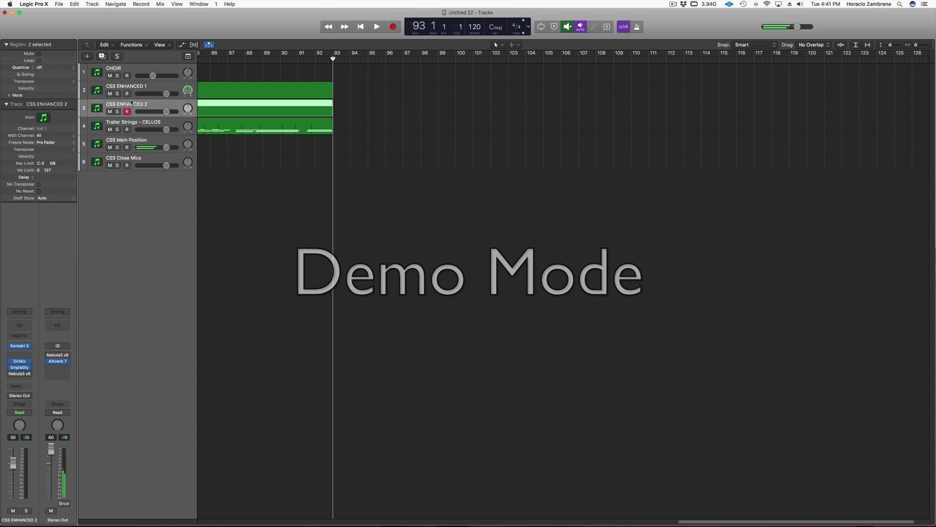
{"action": "left_click", "coordinate": [128, 94]}
Select the CSS Close Mics track to hear it live, and turn off Altiverb 7 on the Stereo Out
{"action": "left_click", "coordinate": [98, 161]}
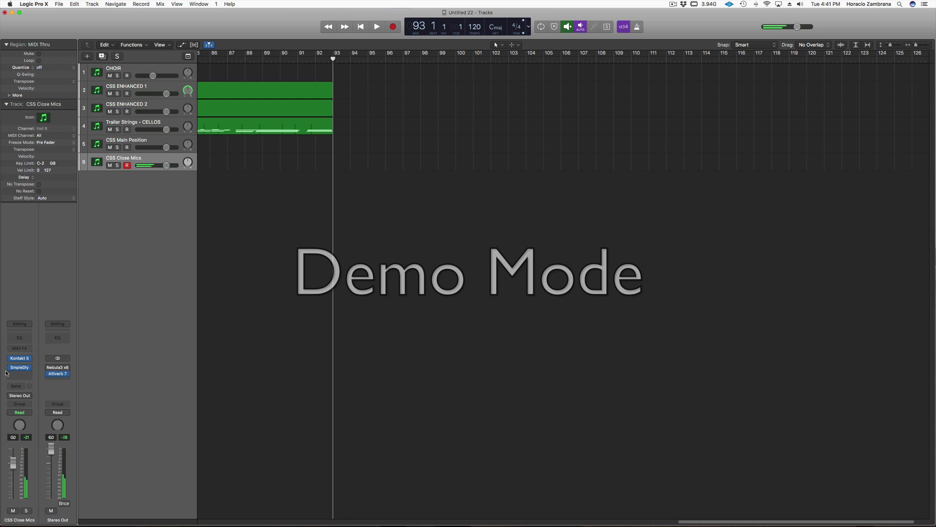
{"action": "left_click", "coordinate": [29, 367]}
{"action": "left_click", "coordinate": [34, 373]}
{"action": "left_click", "coordinate": [50, 375]}
Listen to CSS Main Position without reverb, and record-enable CSS ENHANCED 1 and CSS ENHANCED 2 together for comparison
{"action": "left_click", "coordinate": [101, 147]}
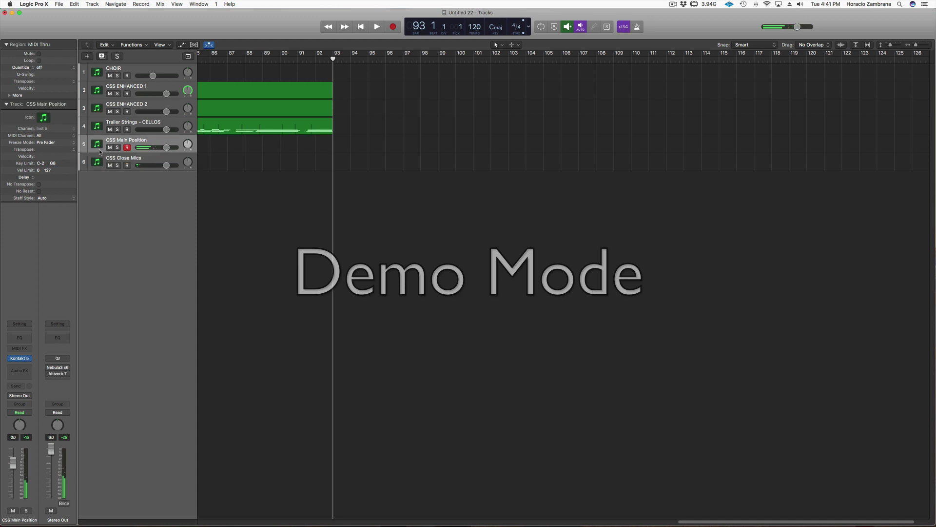
{"action": "left_click", "coordinate": [97, 91]}
{"action": "left_click", "coordinate": [98, 109]}
{"action": "left_click", "coordinate": [127, 111]}
{"action": "left_click", "coordinate": [128, 96]}
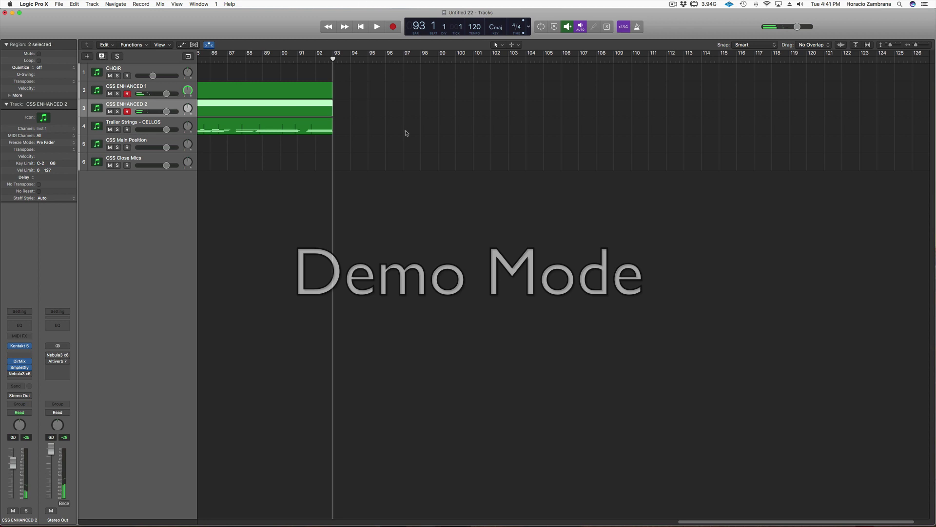
{"action": "left_click_drag", "start_coordinate": [688, 522], "coordinate": [648, 520]}
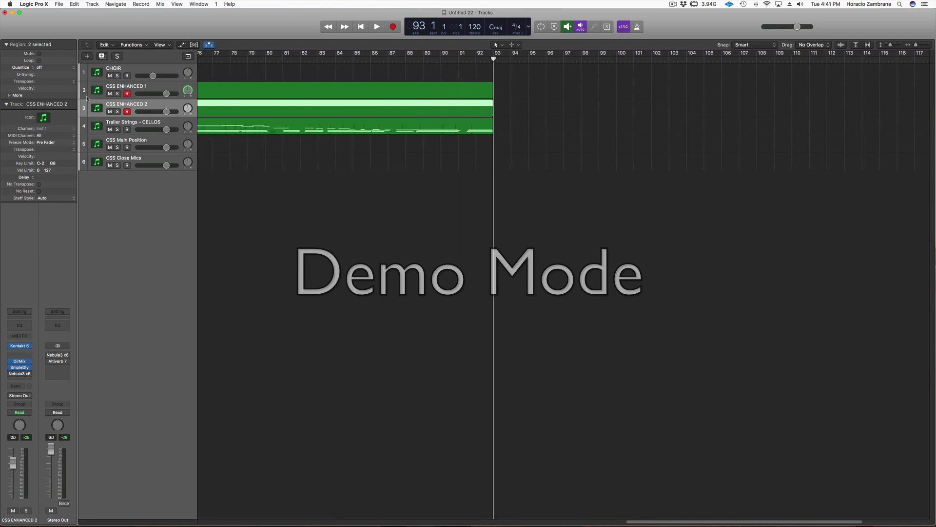